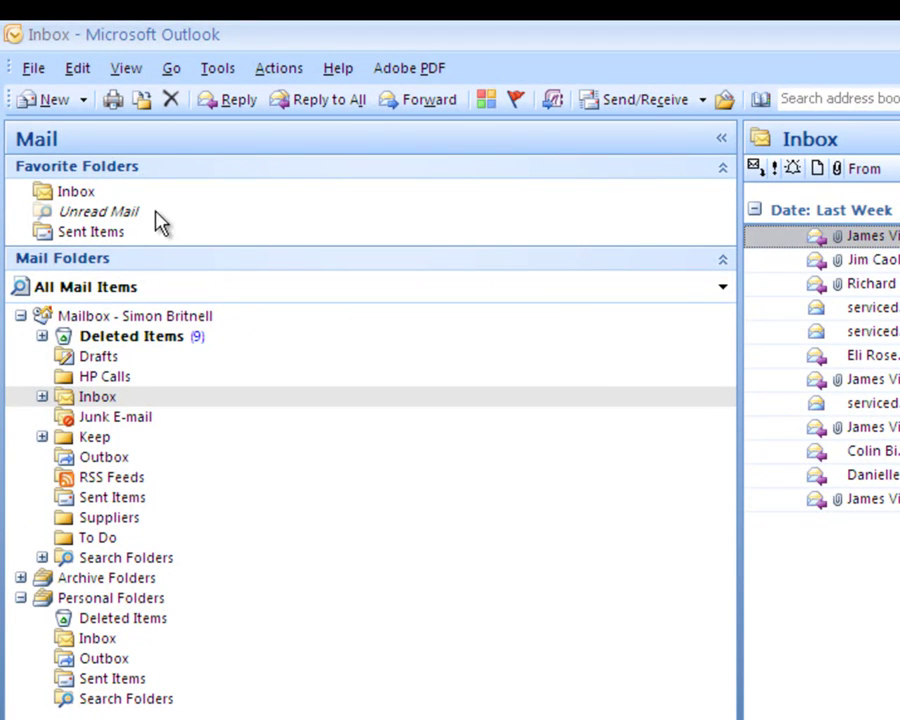
Start an export to a file and choose Personal Folder File (.pst) as the file type.
click(33, 70)
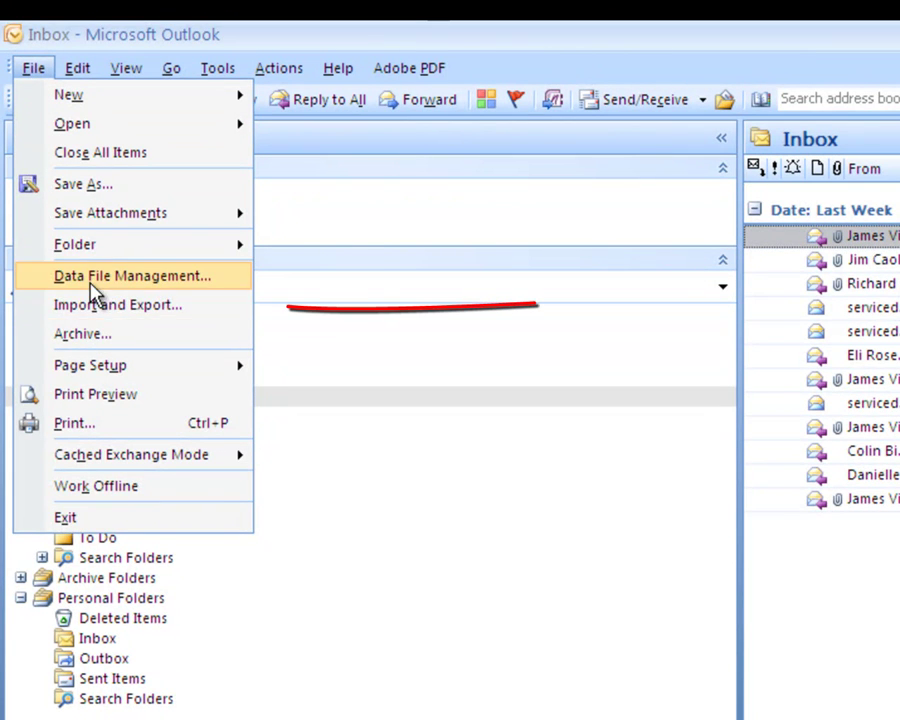
click(204, 314)
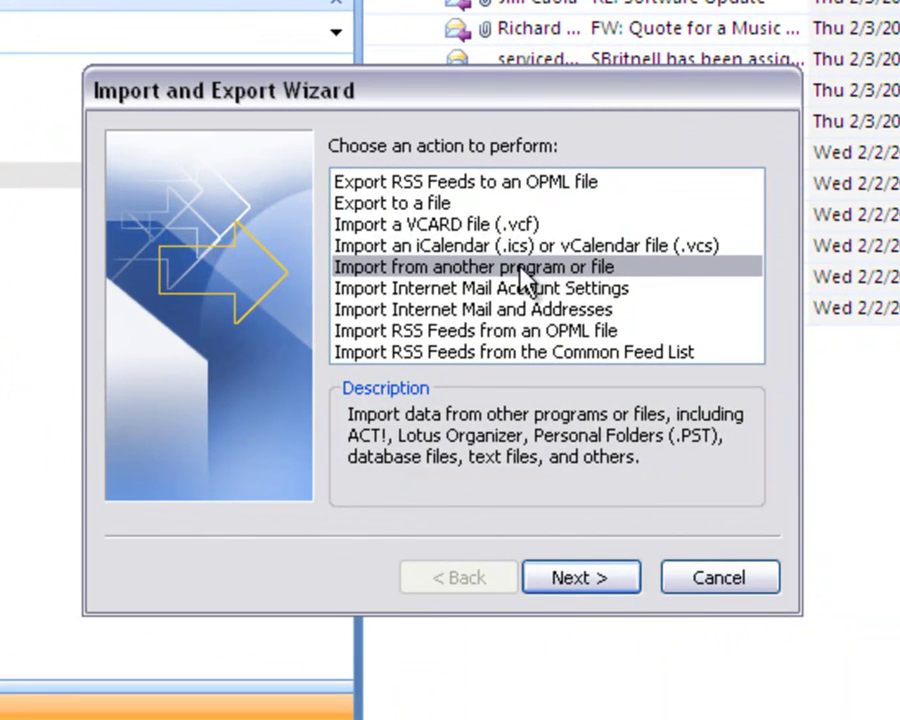
click(413, 207)
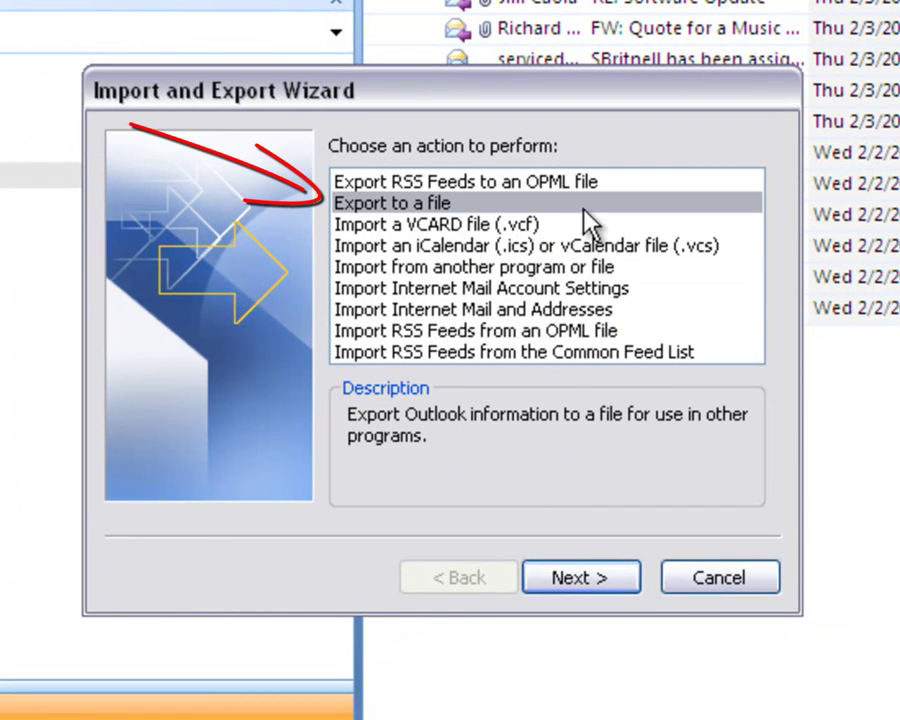
click(580, 580)
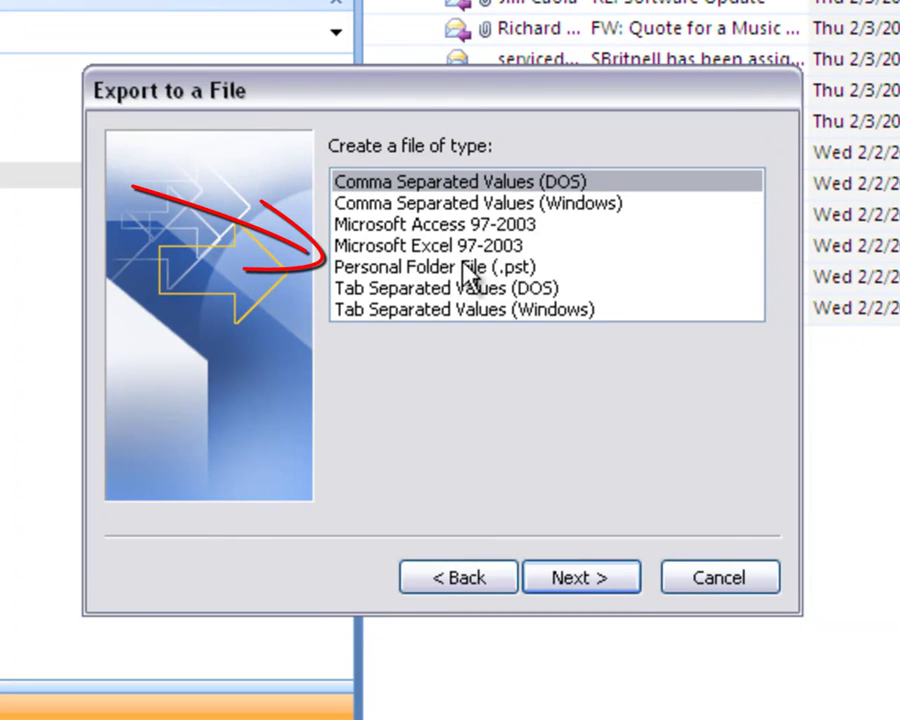
click(510, 267)
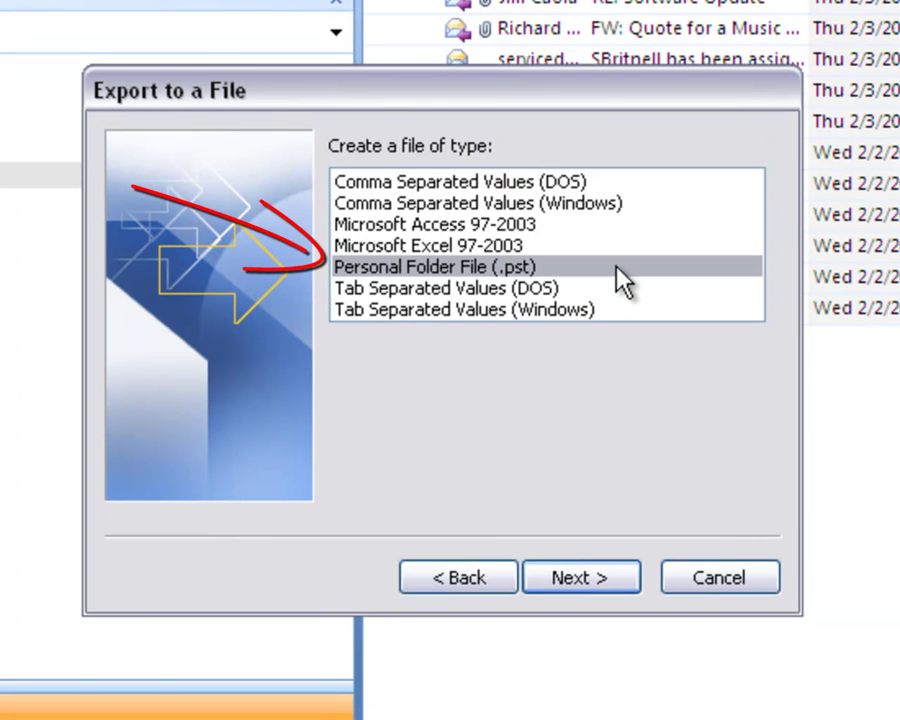
click(597, 583)
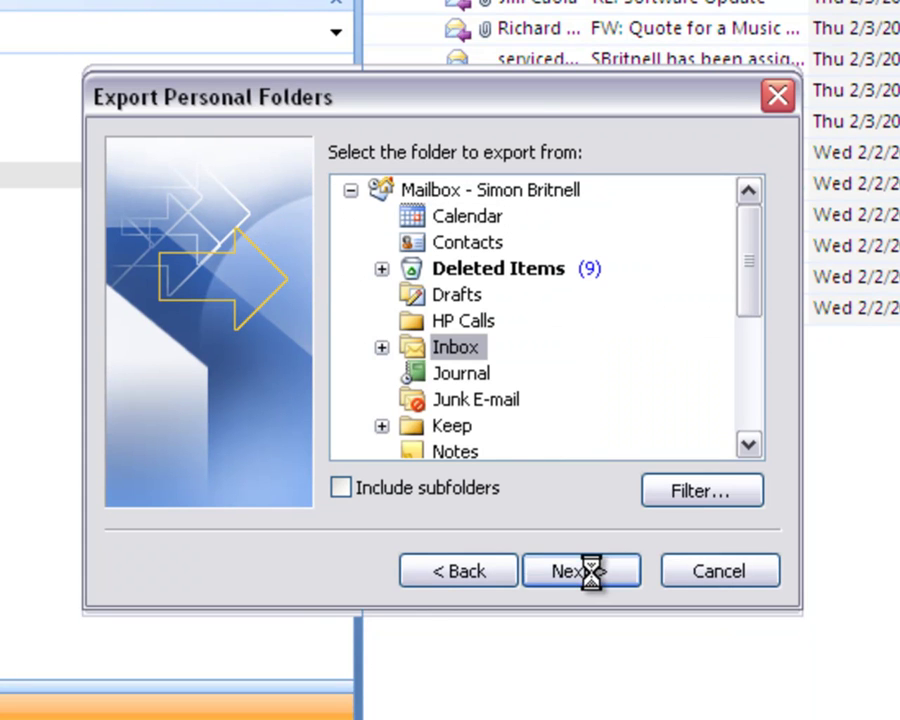
Choose the whole mailbox as the folder to export and include its subfolders.
click(515, 197)
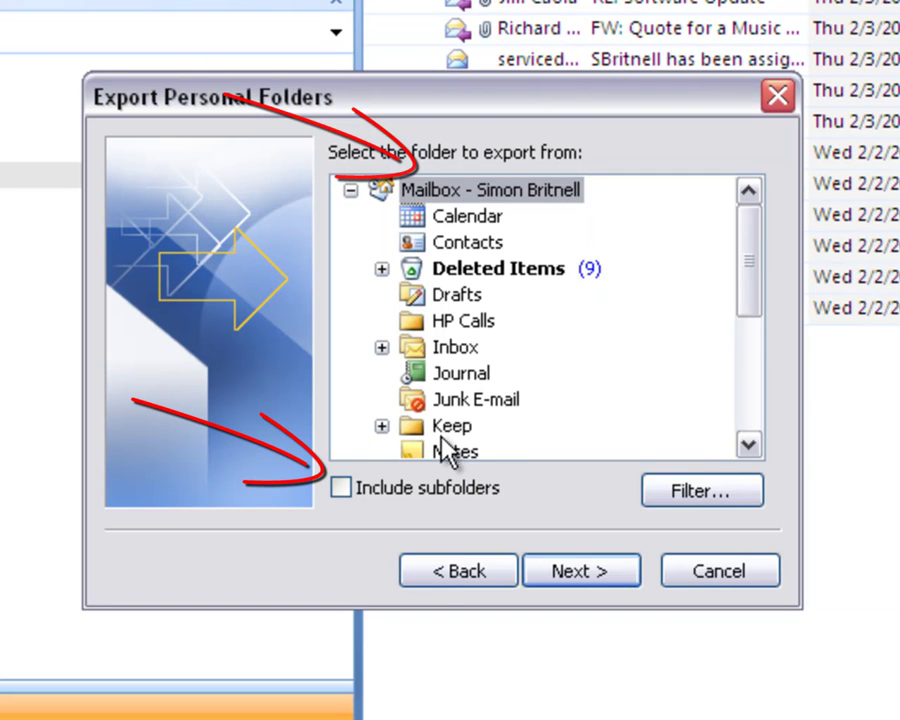
click(343, 487)
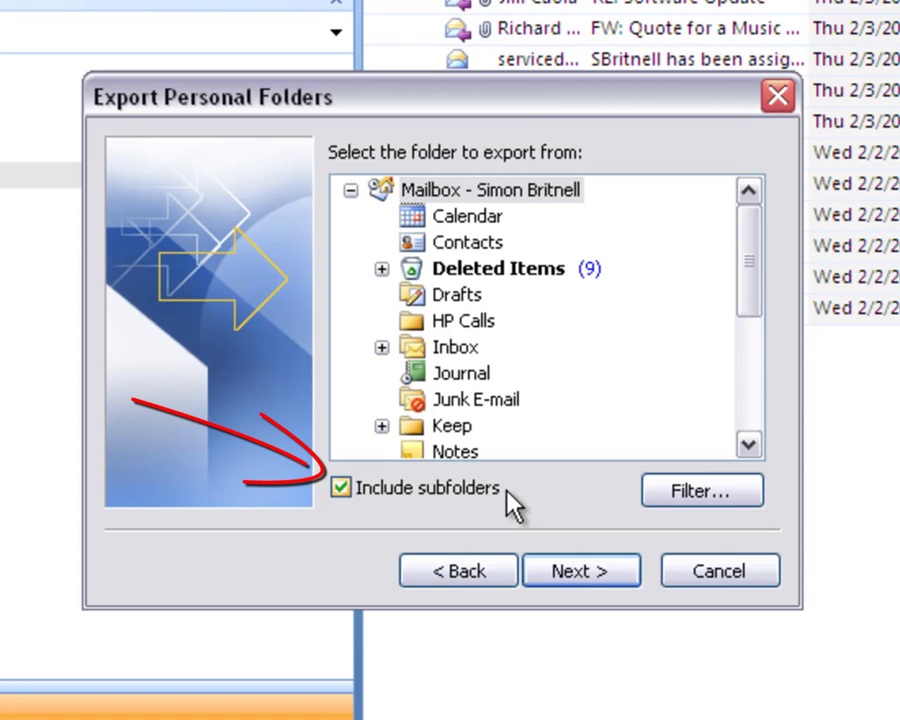
click(585, 572)
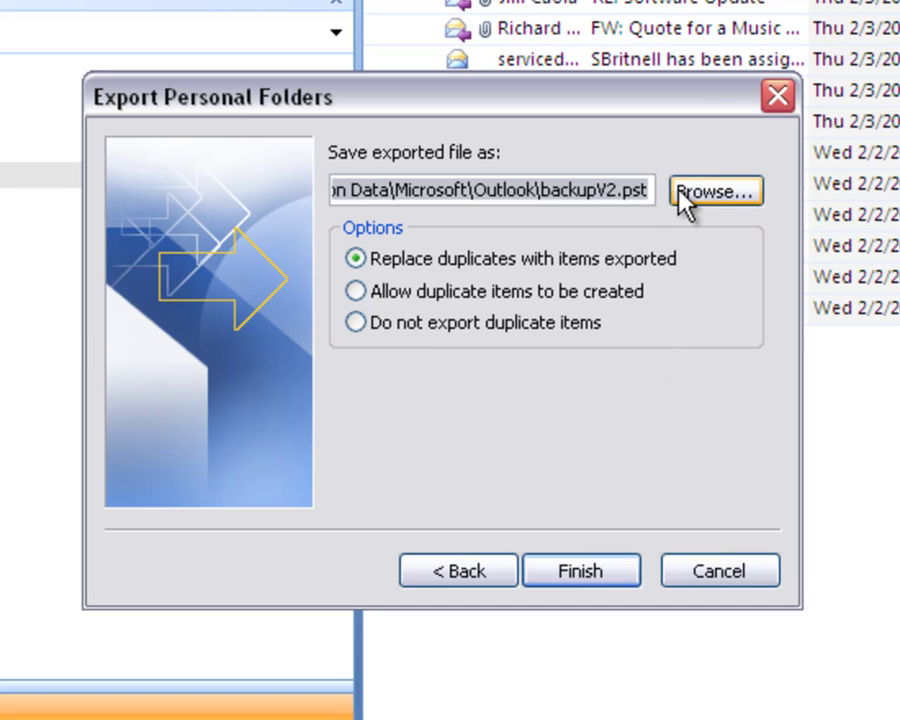
Set the export destination to backupV2.pst in the Mail Archive folder of My Documents and finish the export wizard.
click(712, 192)
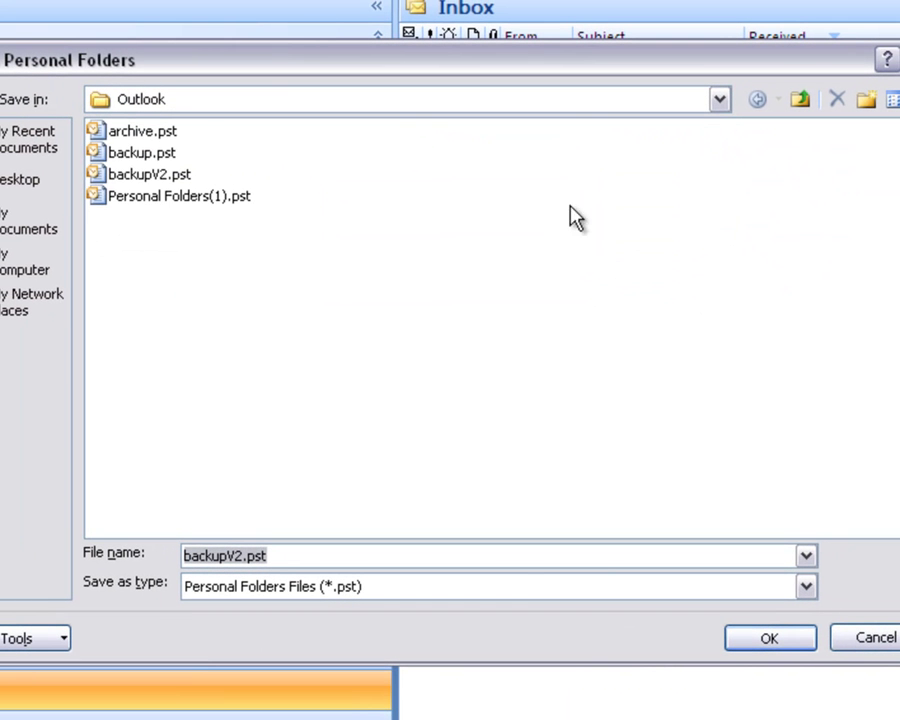
click(720, 100)
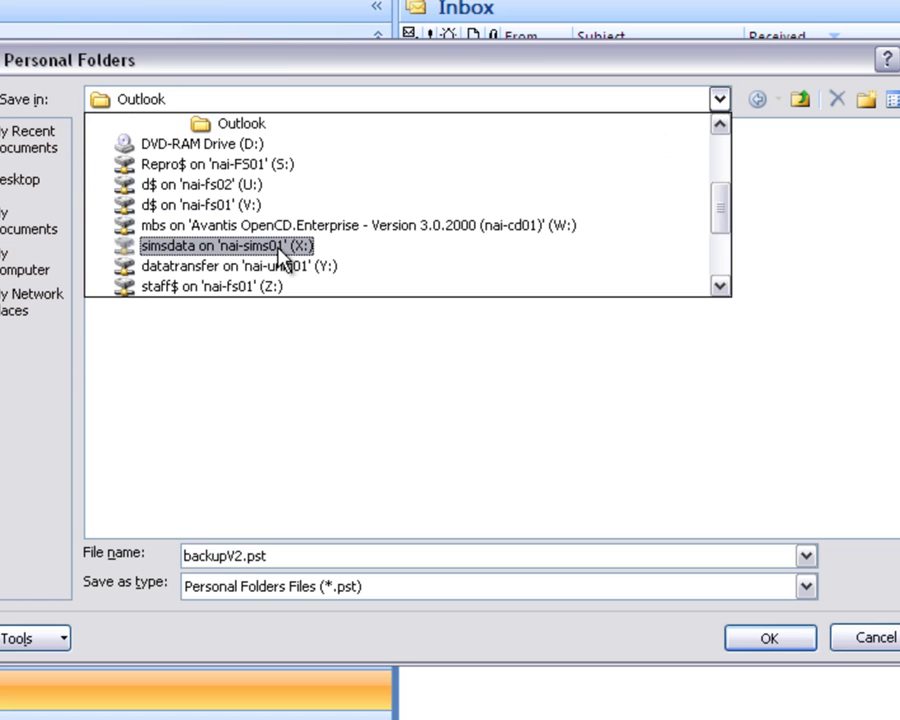
scroll(281, 261, down, 1)
click(187, 297)
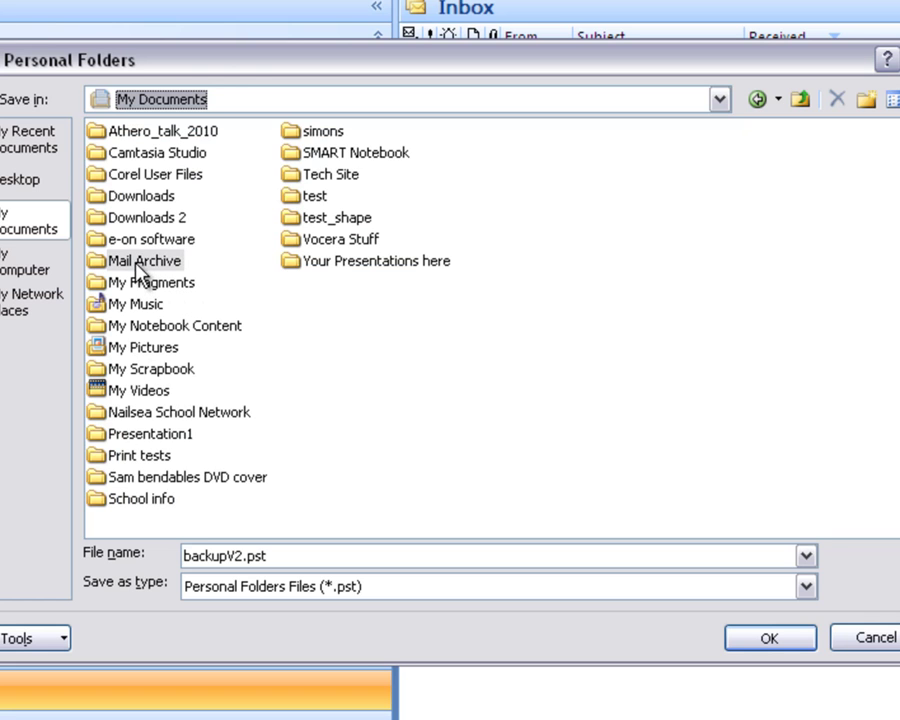
double_click(140, 262)
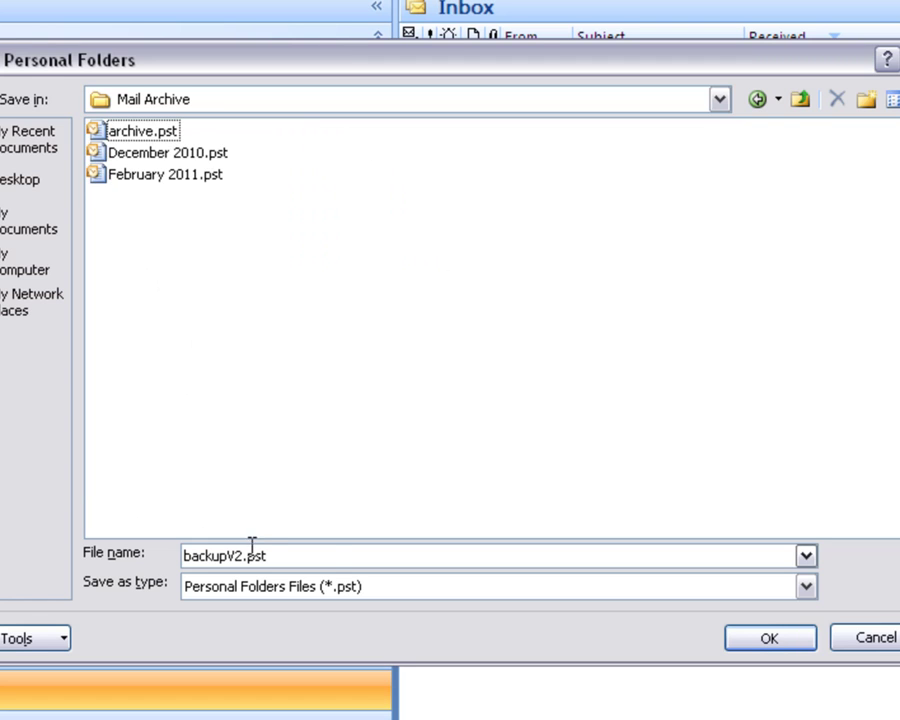
click(747, 636)
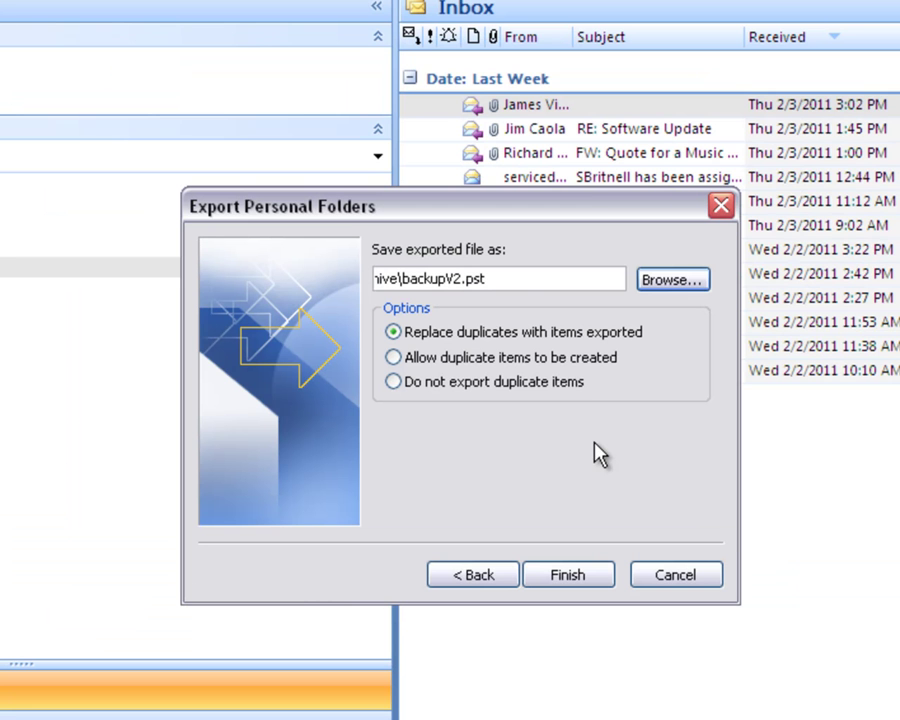
drag(510, 281, 318, 273)
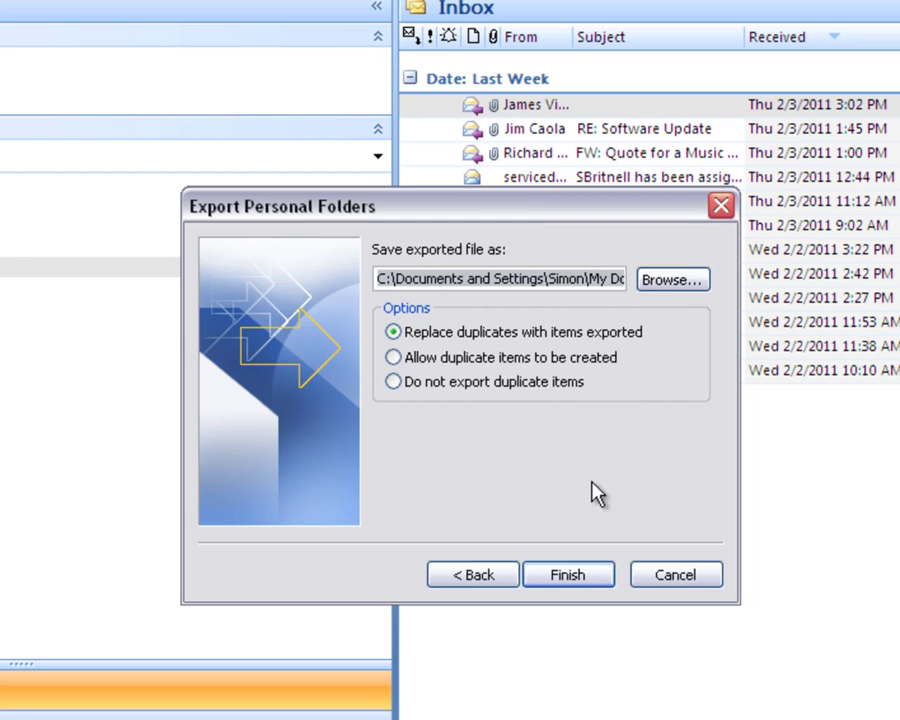
click(582, 575)
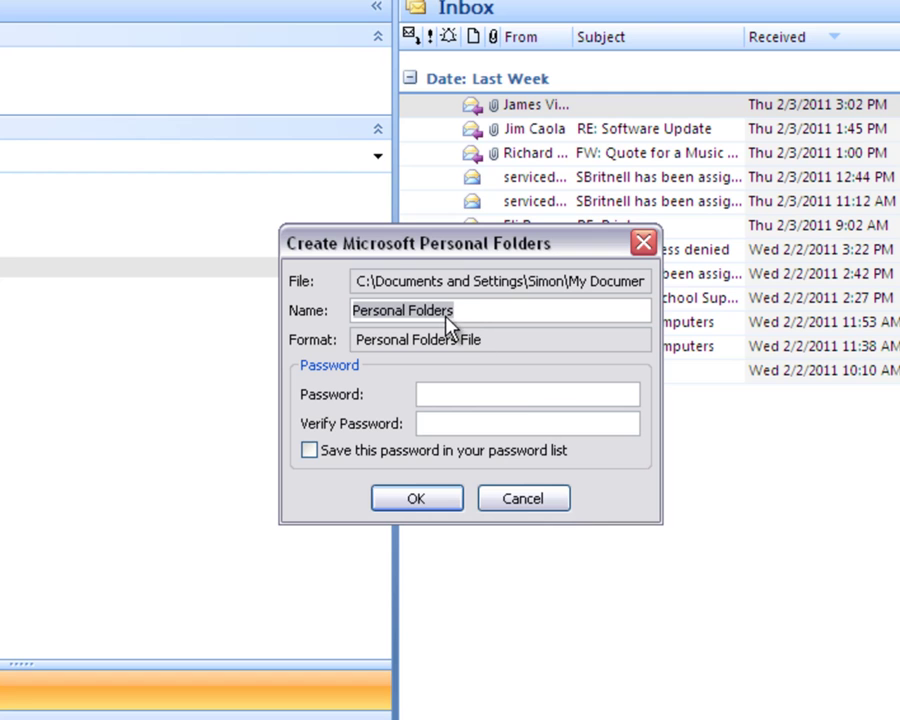
Name the new personal folders file Backup February and create it without a password.
drag(466, 284, 658, 283)
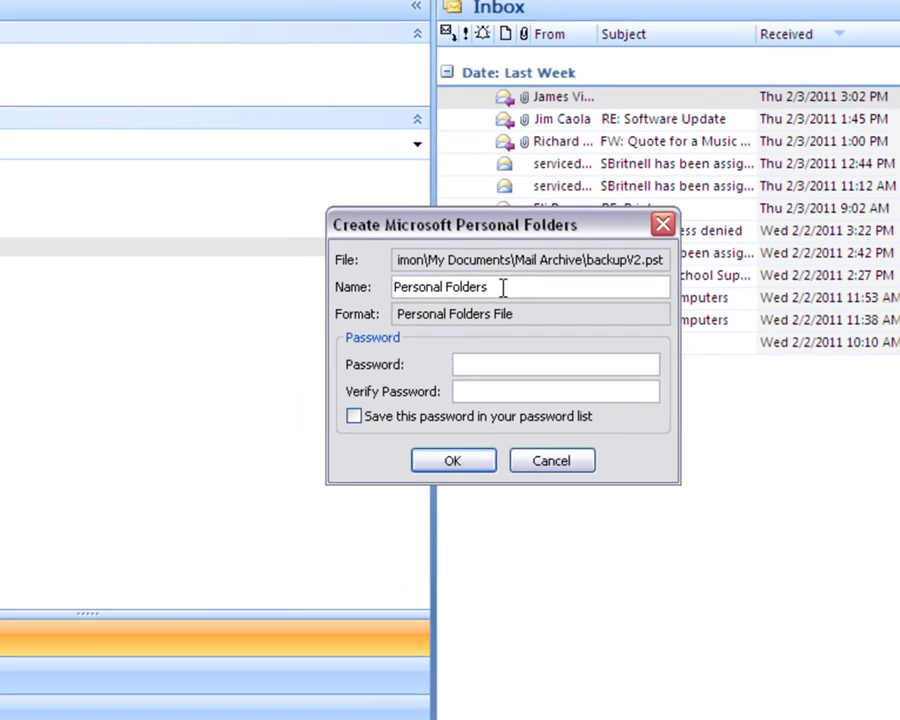
drag(469, 311, 341, 303)
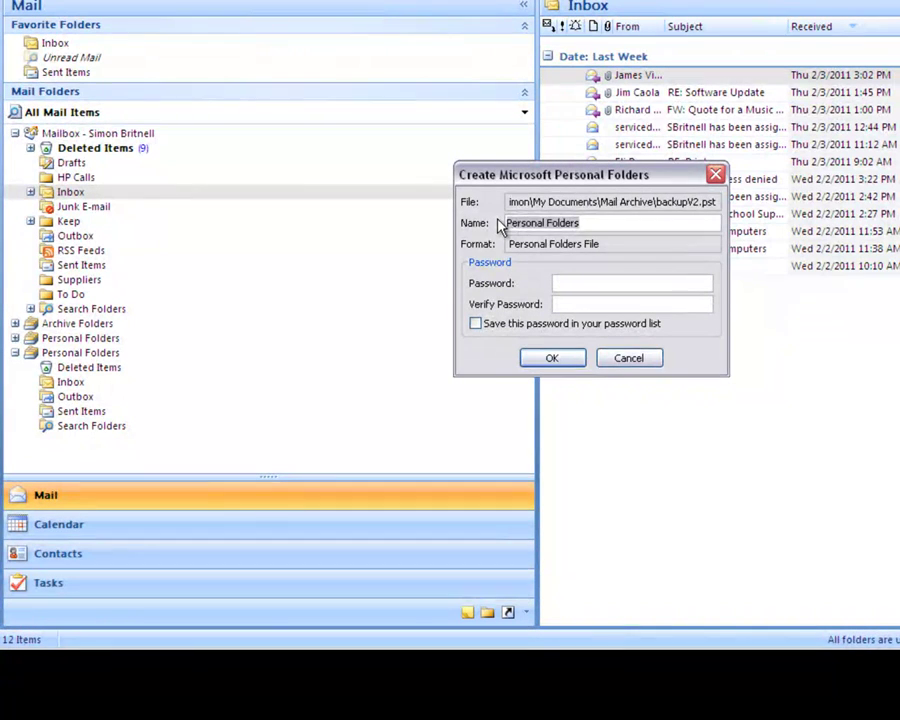
text(Backup)
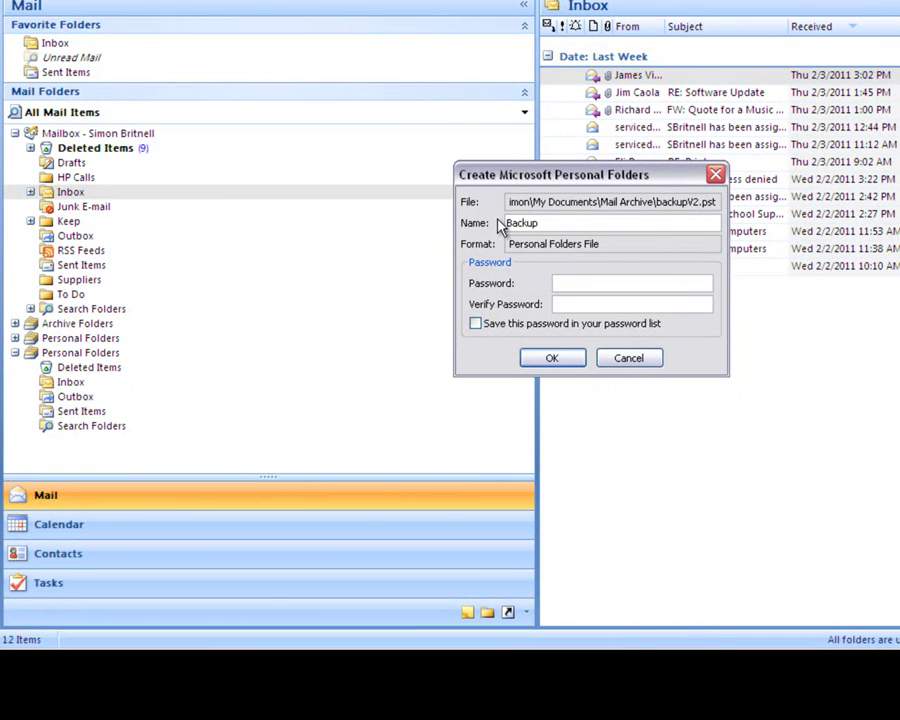
text( February)
click(558, 364)
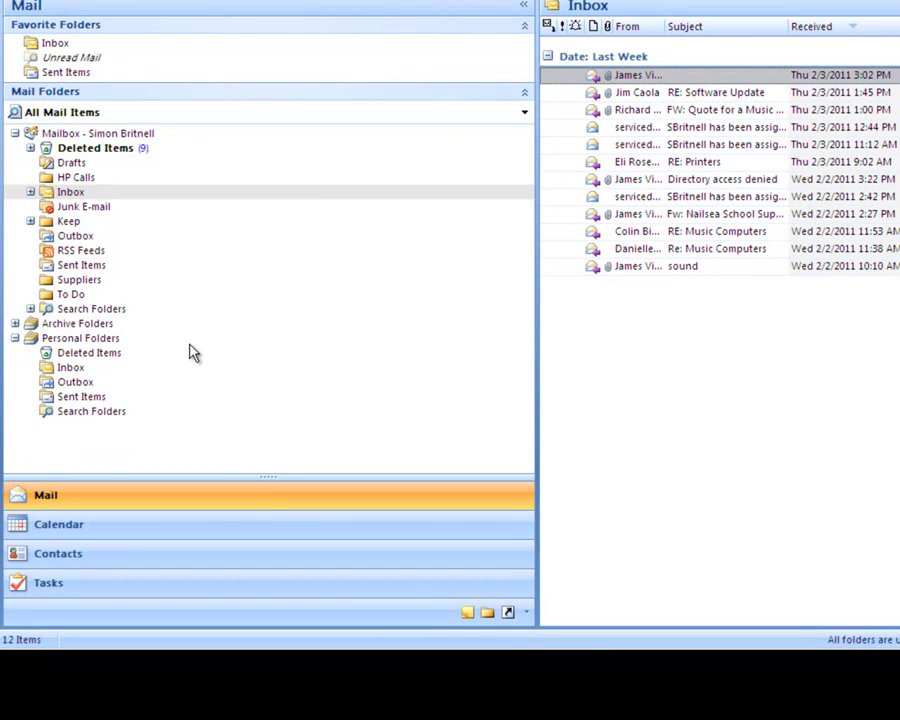
Collapse the Personal Folders and Archive Folders trees in the folder list.
click(15, 339)
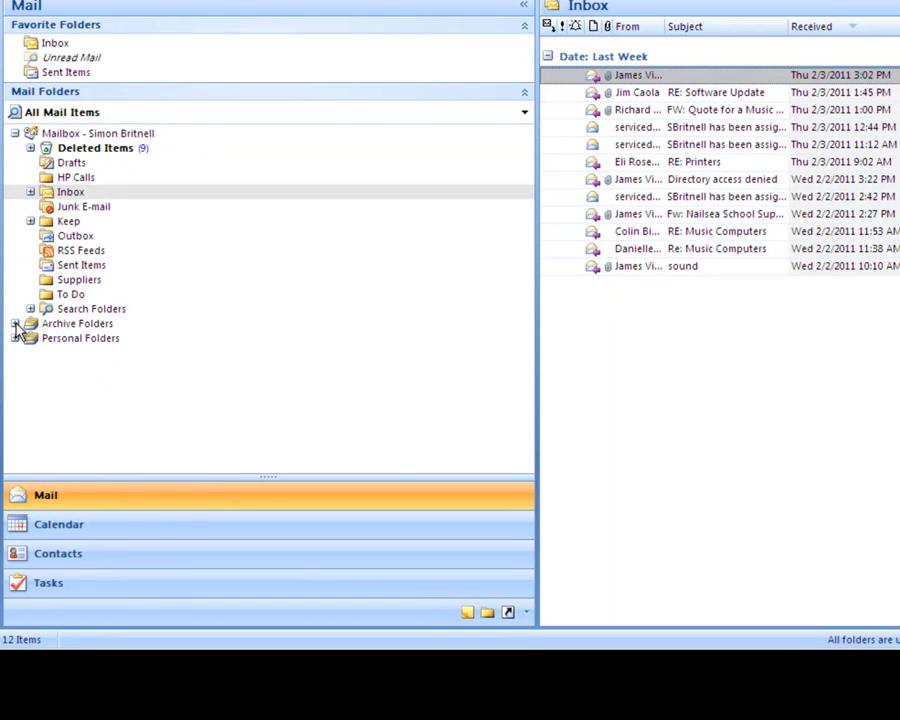
click(15, 324)
click(15, 324)
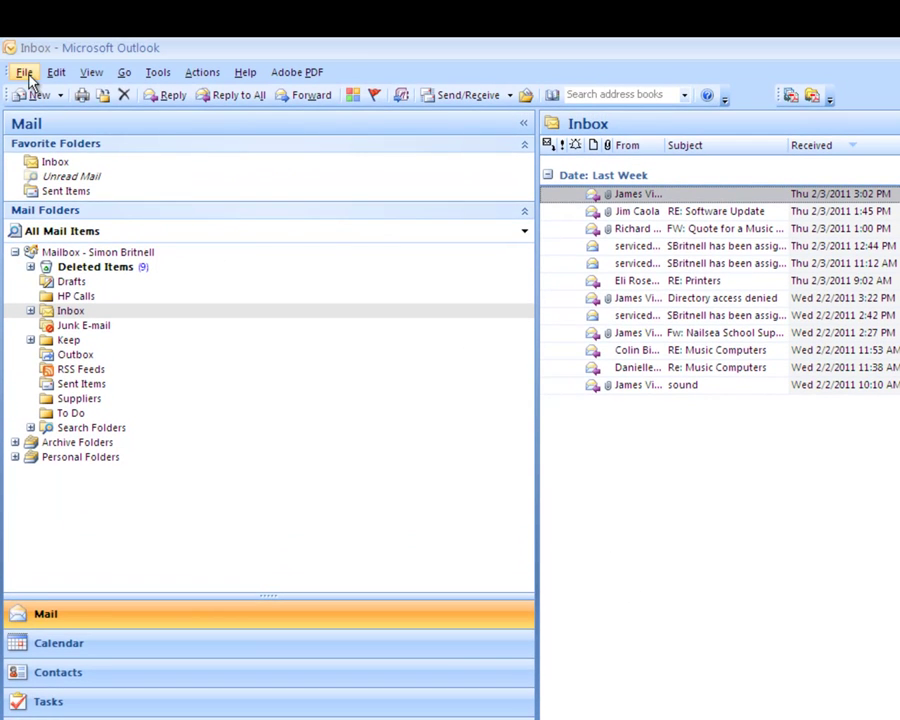
Delete all messages in the Inbox.
click(25, 73)
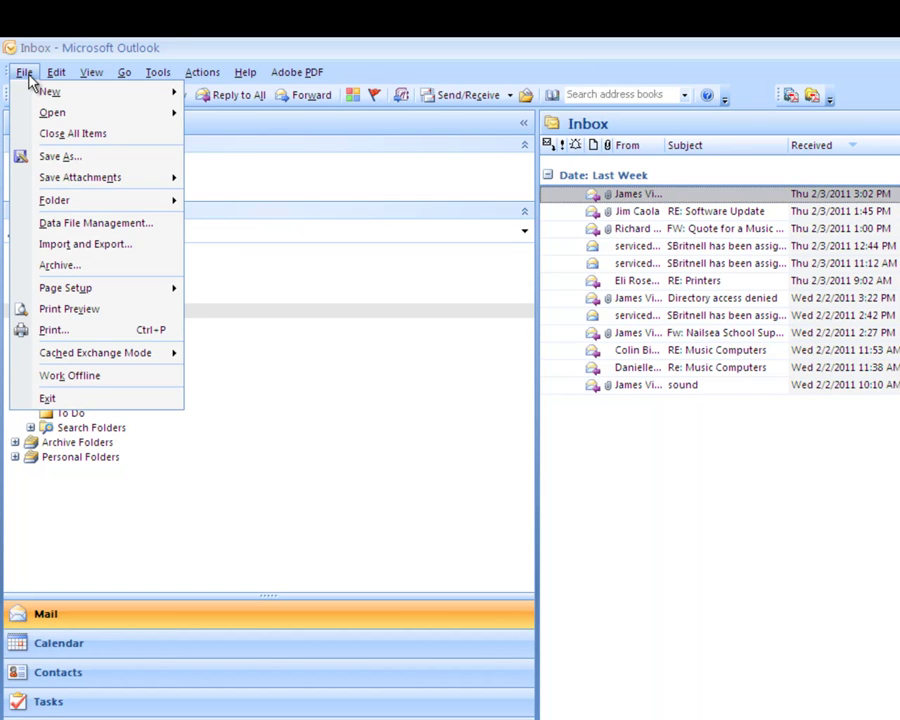
click(574, 437)
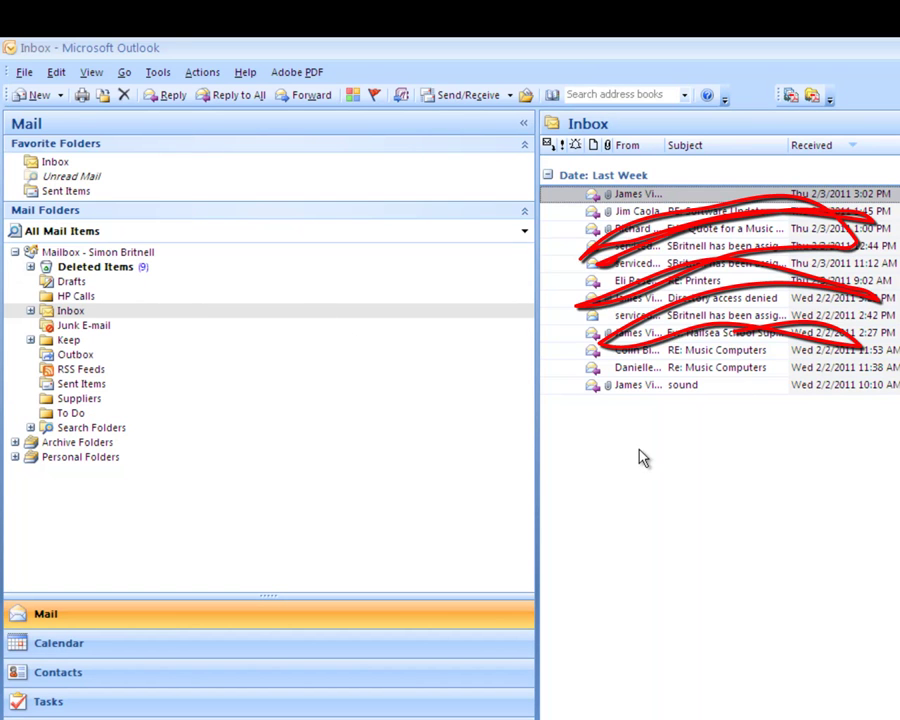
shift+click(643, 388)
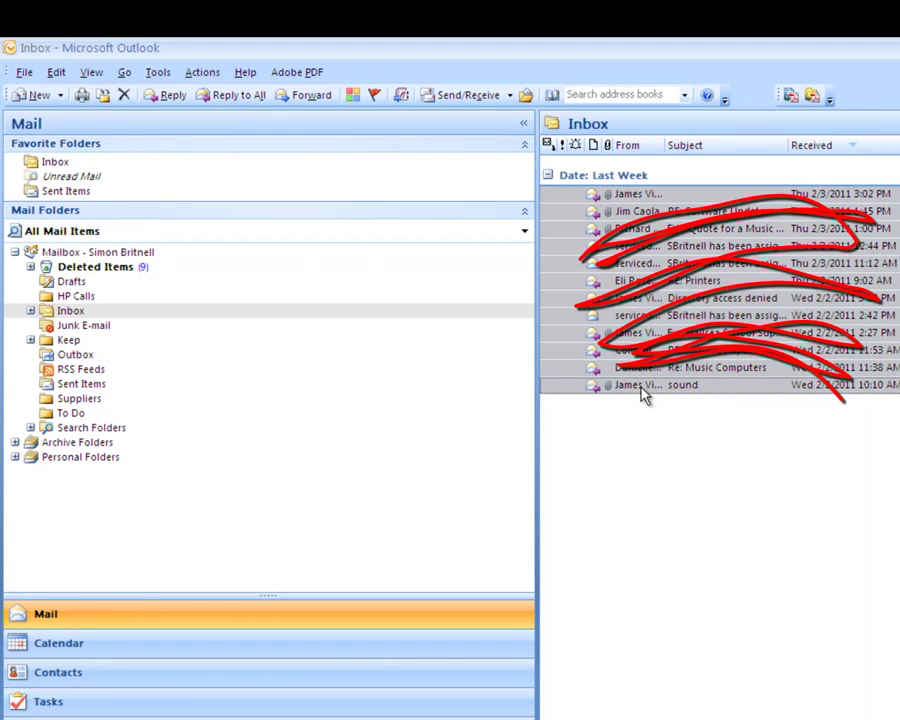
key(Delete)
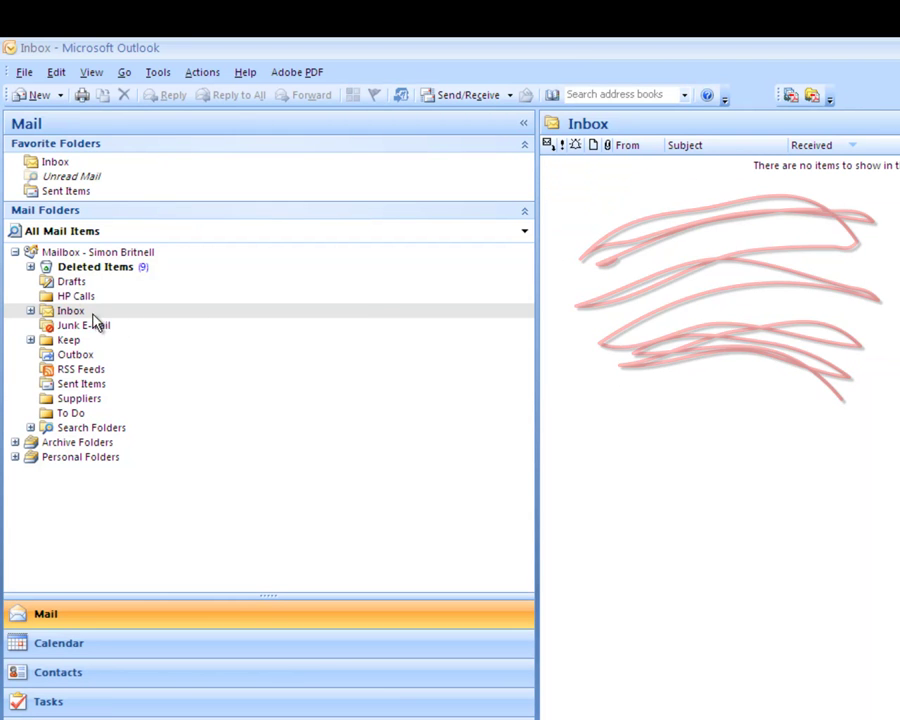
Start an import from another program or file and choose Personal Folder File (.pst) as the file type.
click(27, 74)
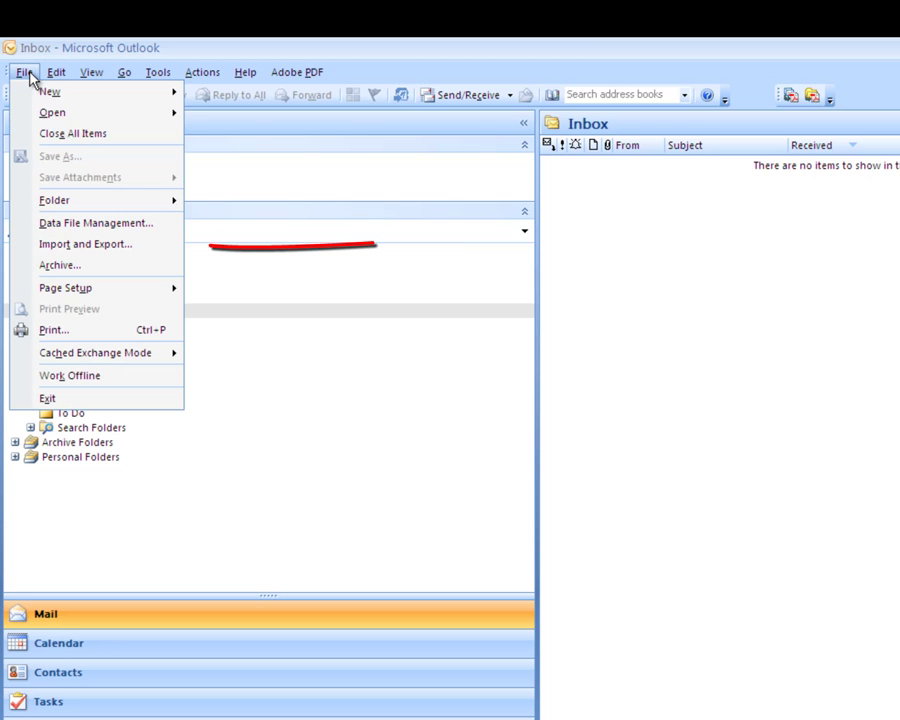
click(145, 248)
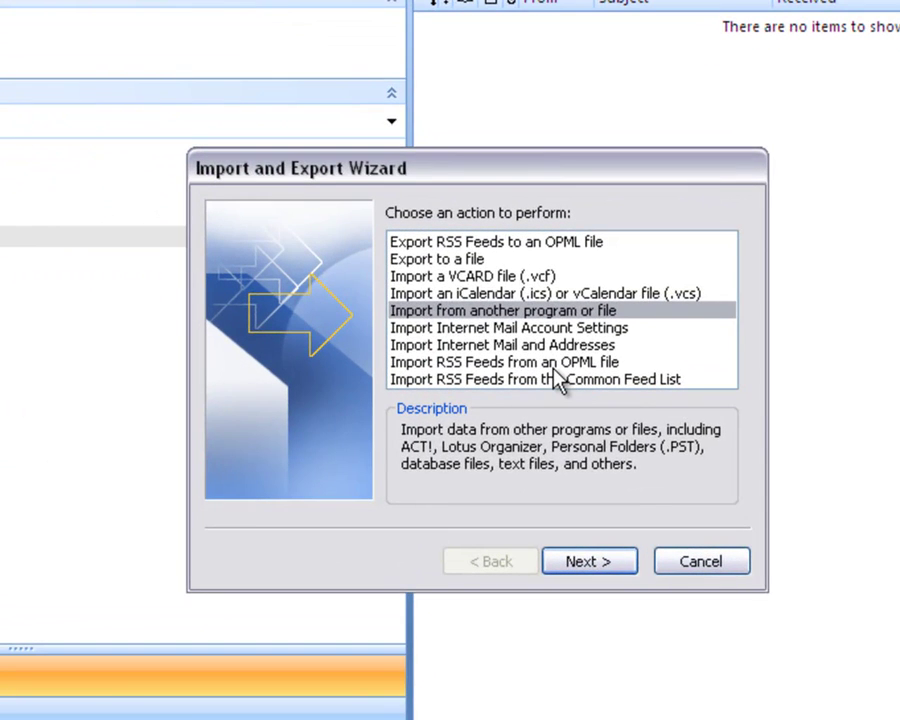
click(621, 561)
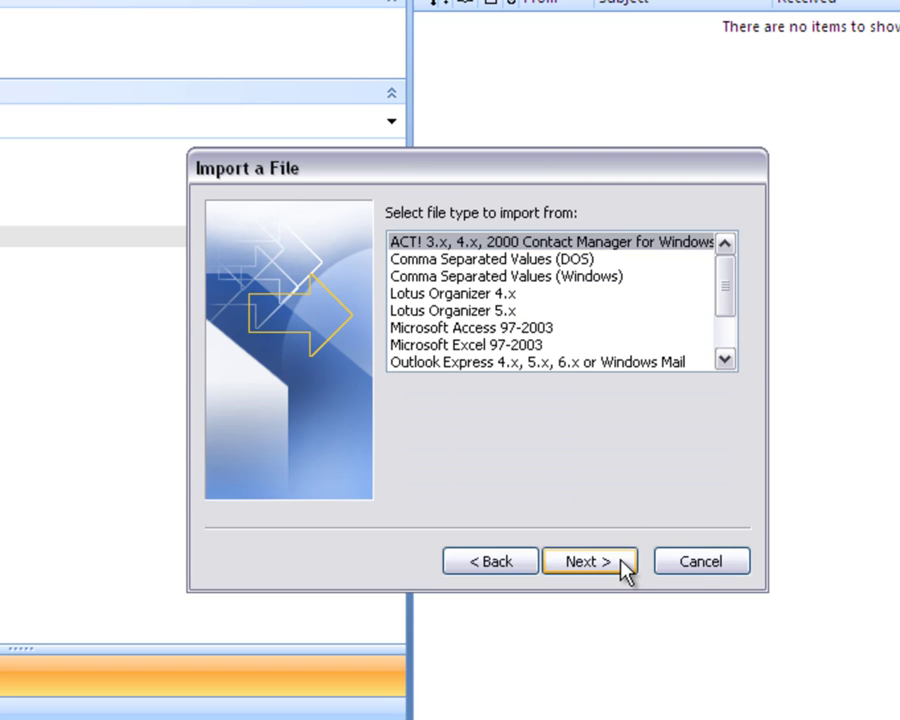
drag(727, 296, 726, 336)
click(561, 324)
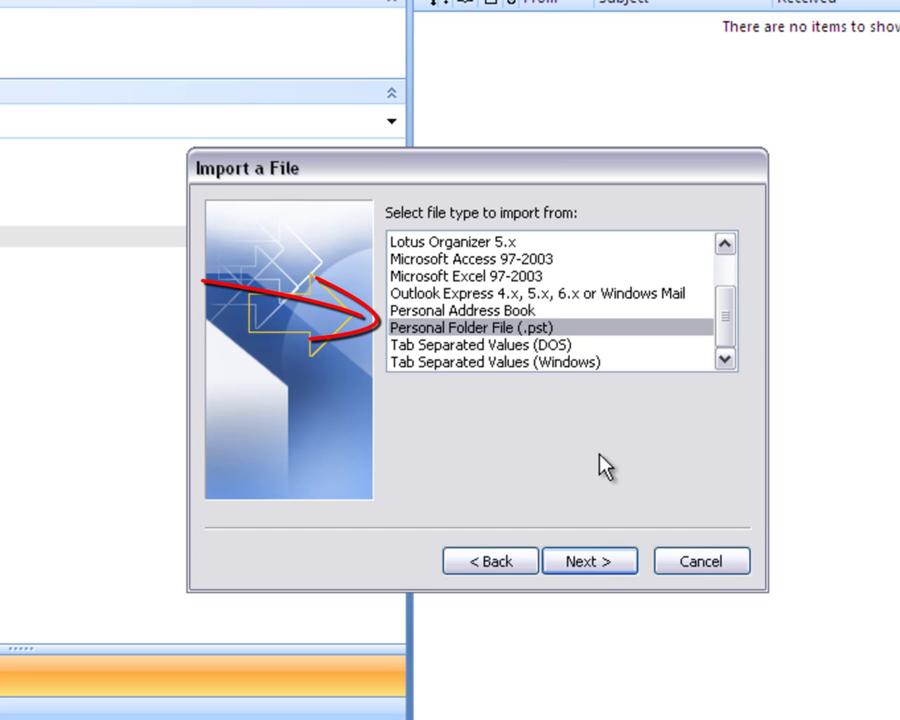
click(590, 560)
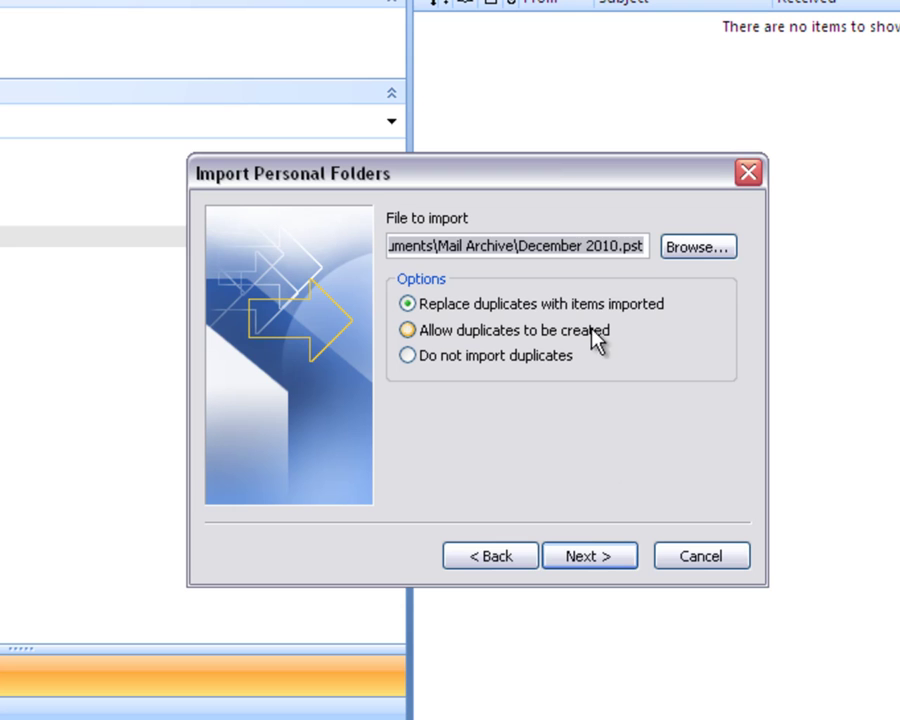
Choose backupV2.pst from the Mail Archive folder as the file to import and set duplicates not to be imported.
click(689, 250)
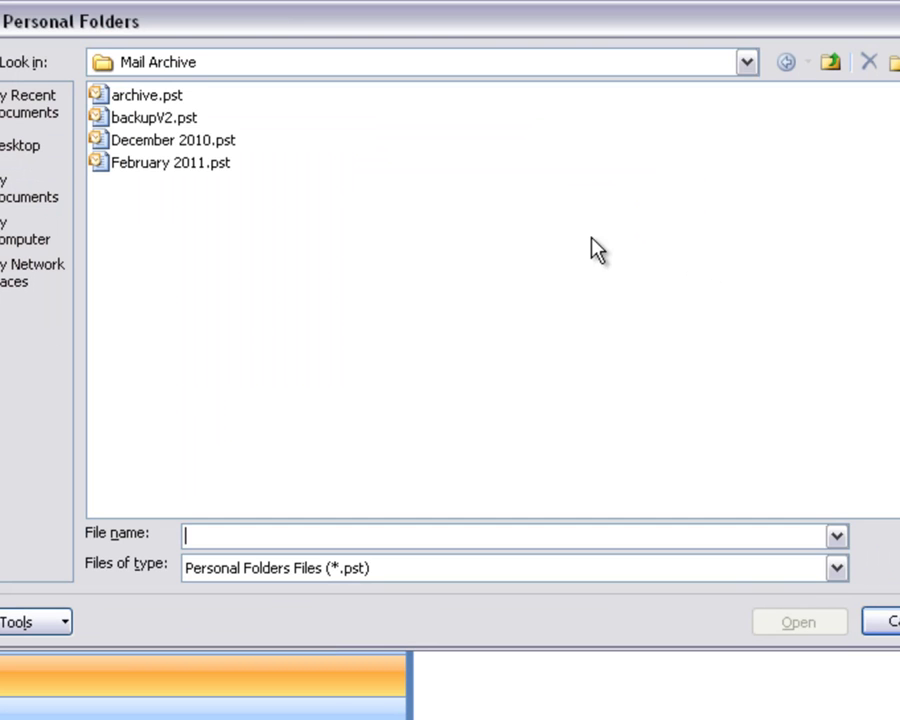
click(160, 120)
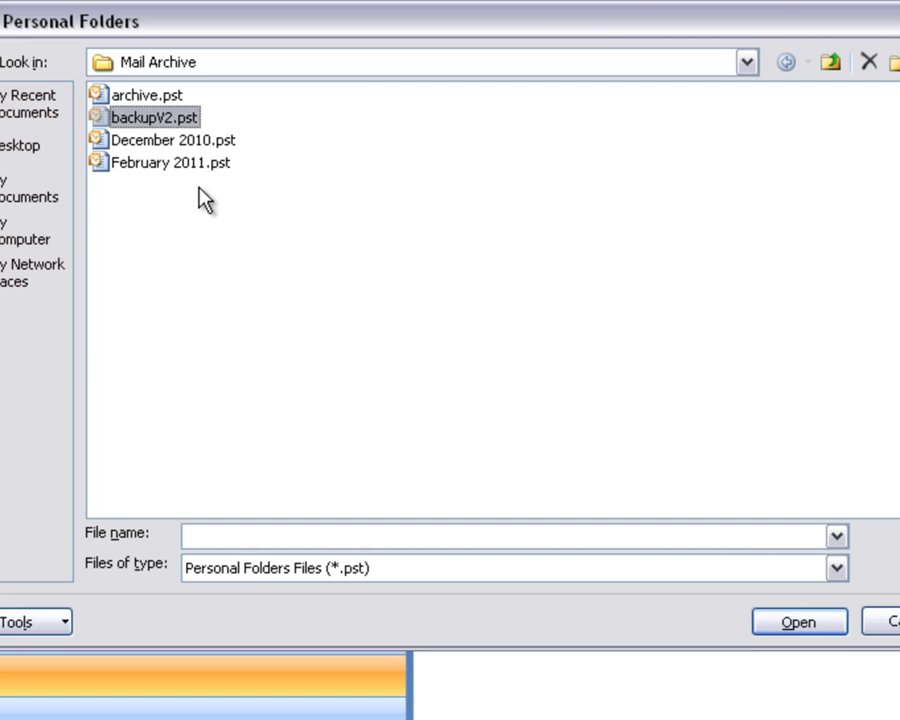
click(796, 622)
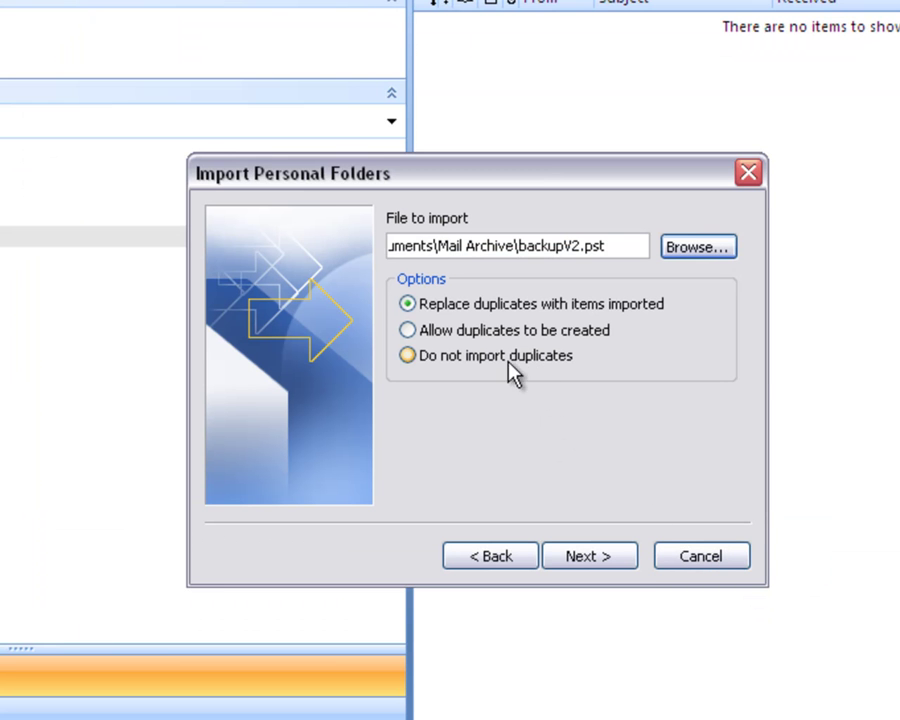
click(408, 356)
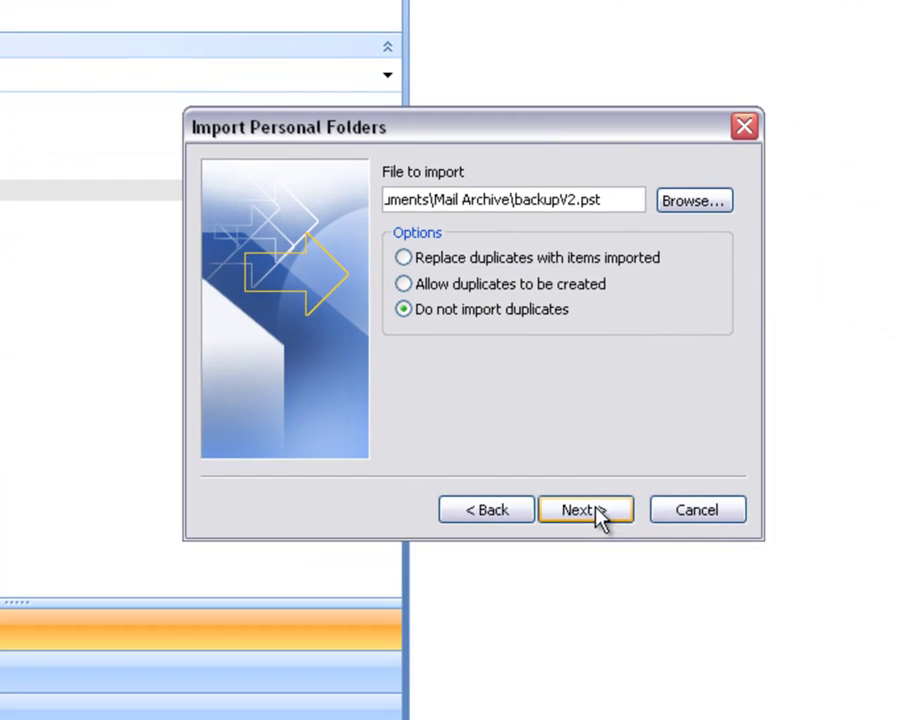
click(598, 513)
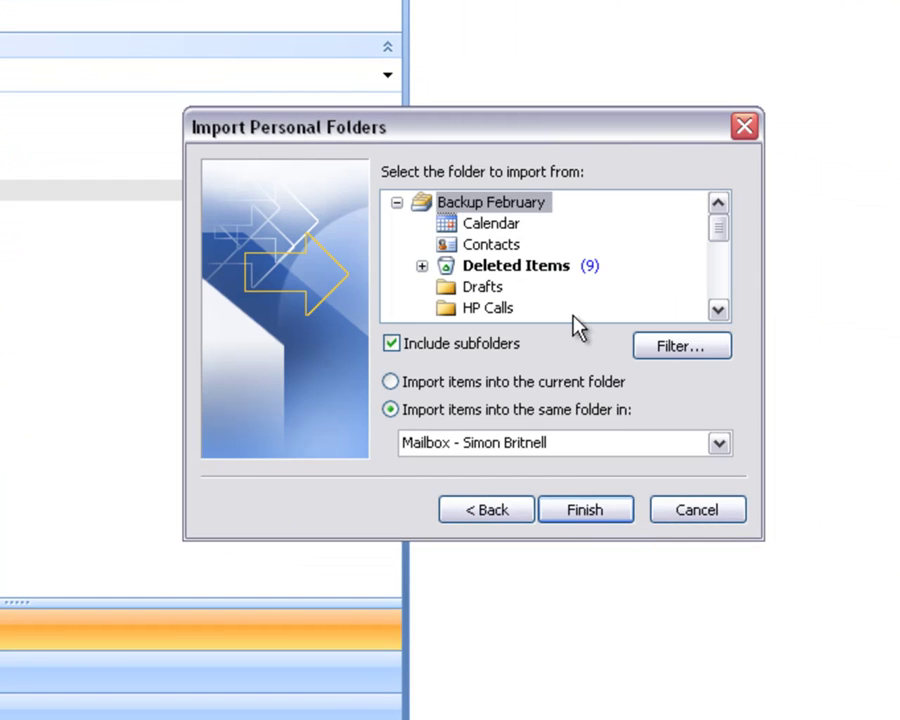
Select the backup's Inbox as the folder to import and run the import into the same folder in the mailbox.
drag(720, 243, 722, 262)
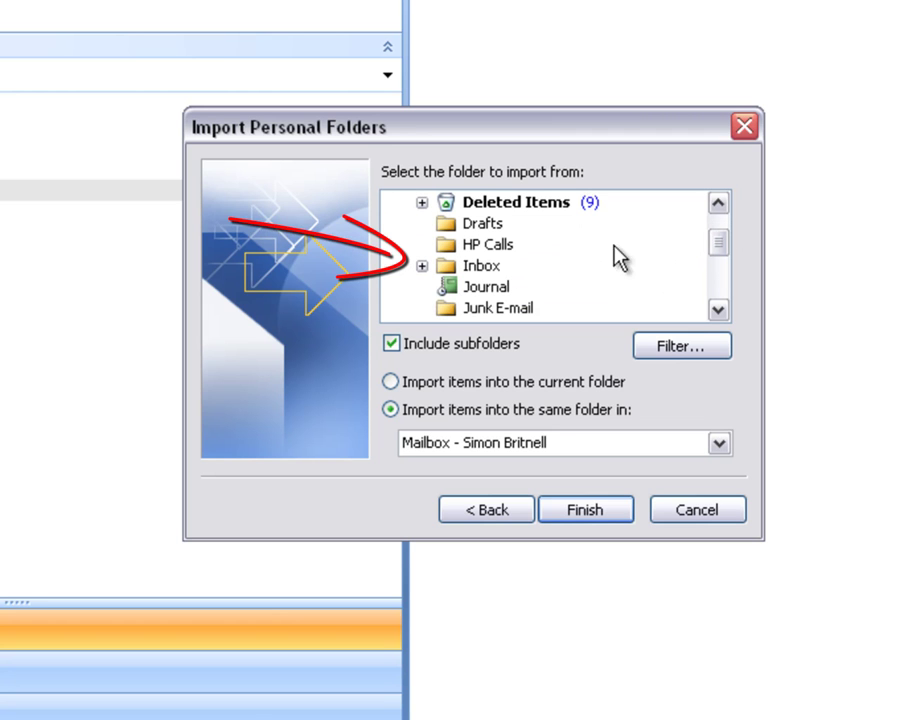
click(481, 270)
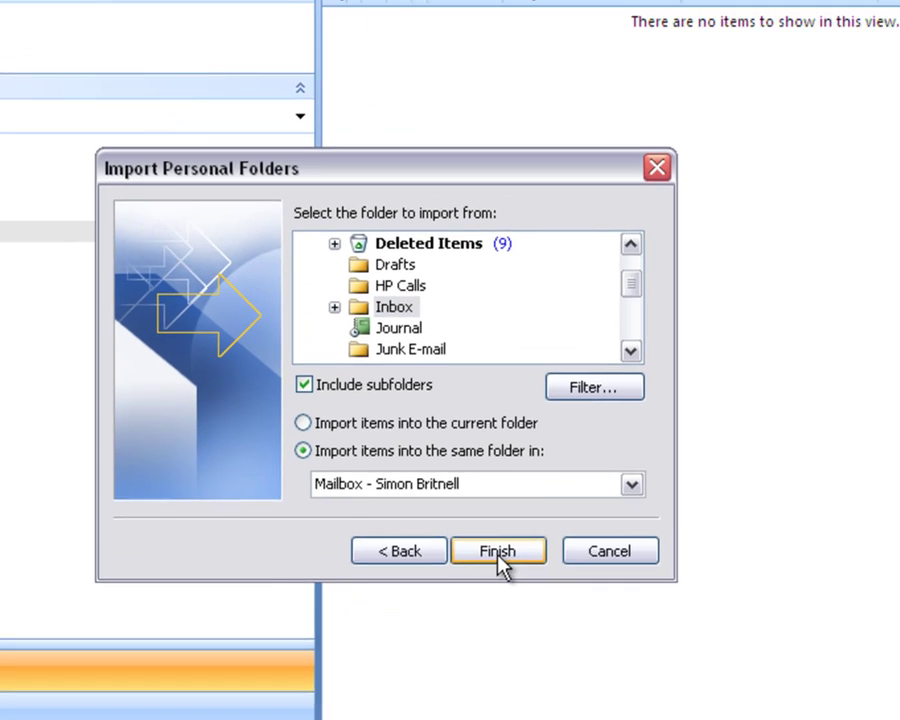
click(587, 516)
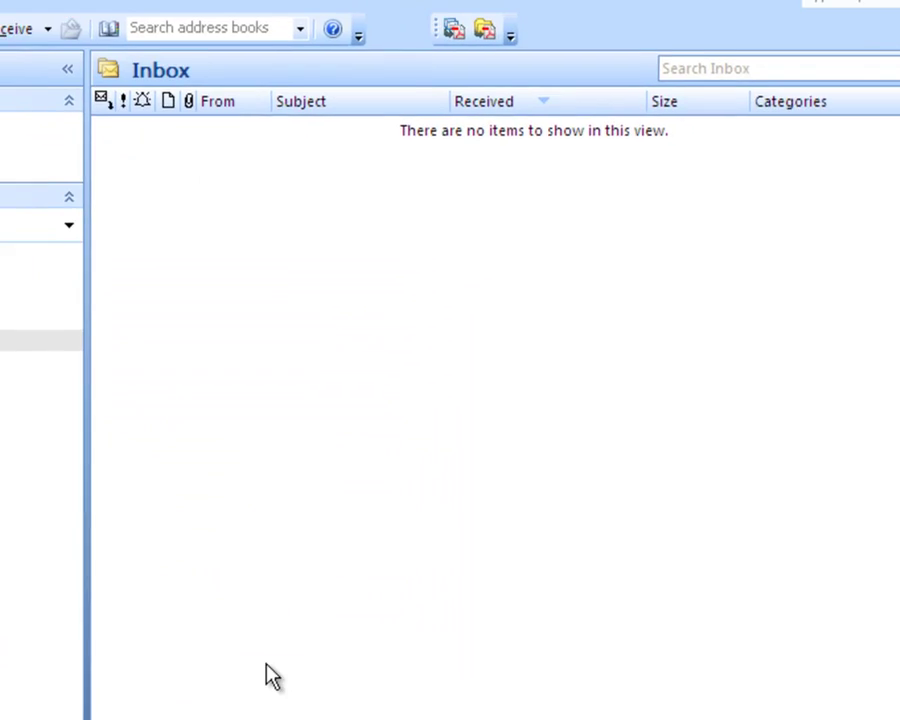